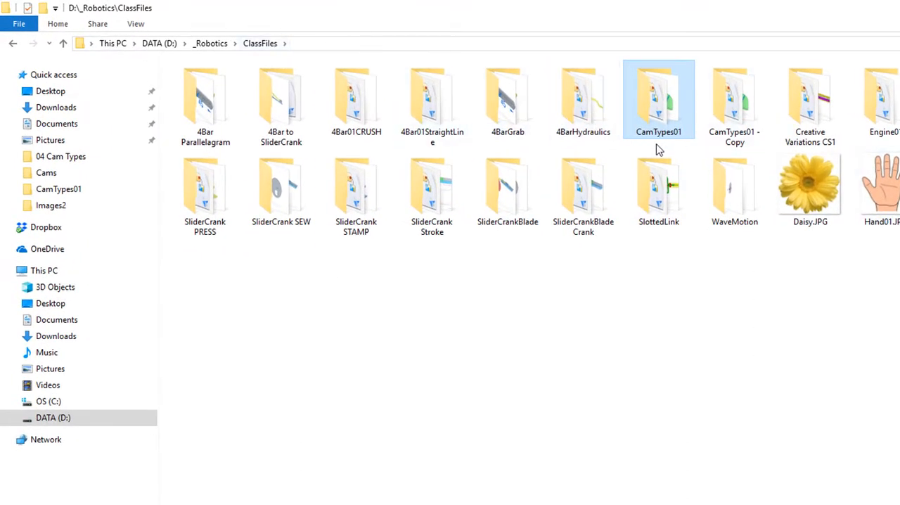
- Open Cam Types.asm from the CamTypes01 folder and open its Eccentric part in a separate window
double_click(659, 105)
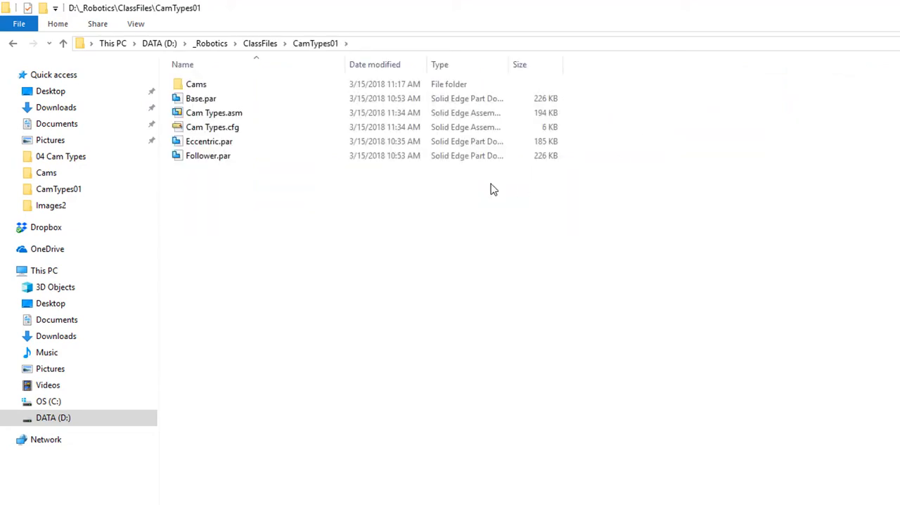
double_click(212, 120)
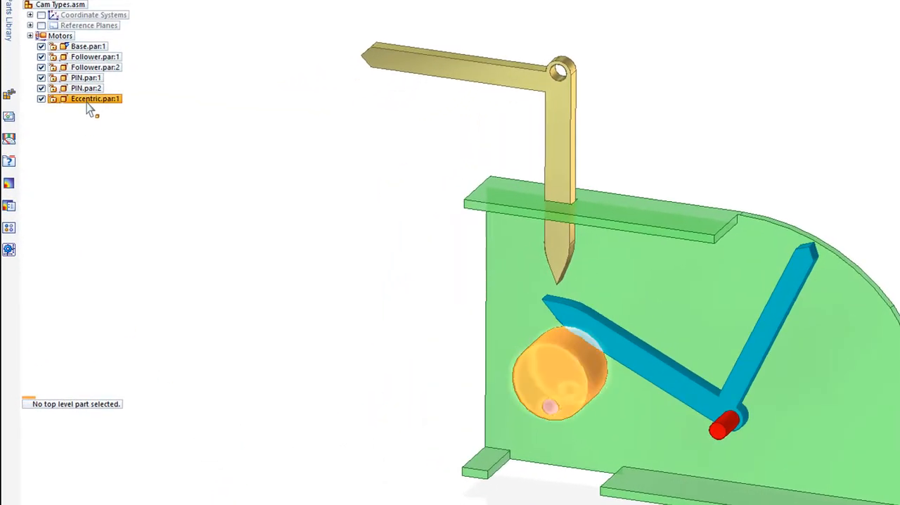
mouse_move(89, 104)
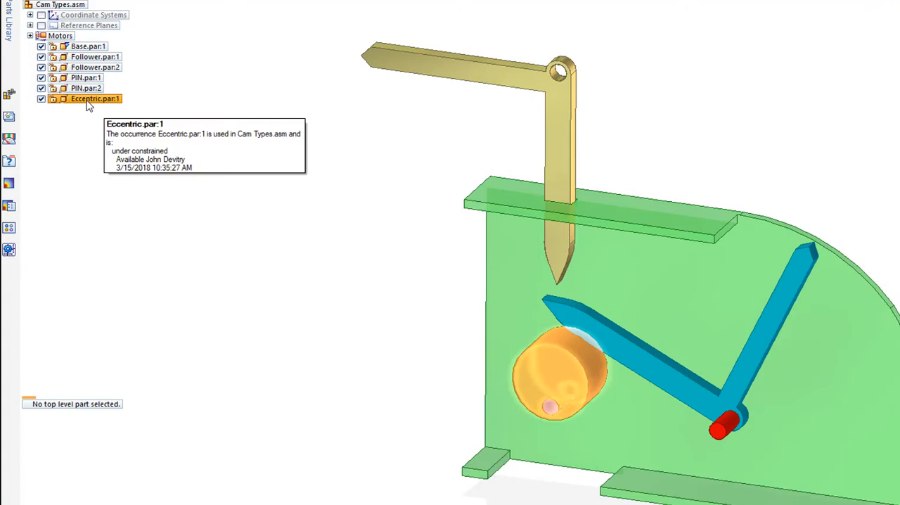
left_click(88, 102)
right_click(87, 104)
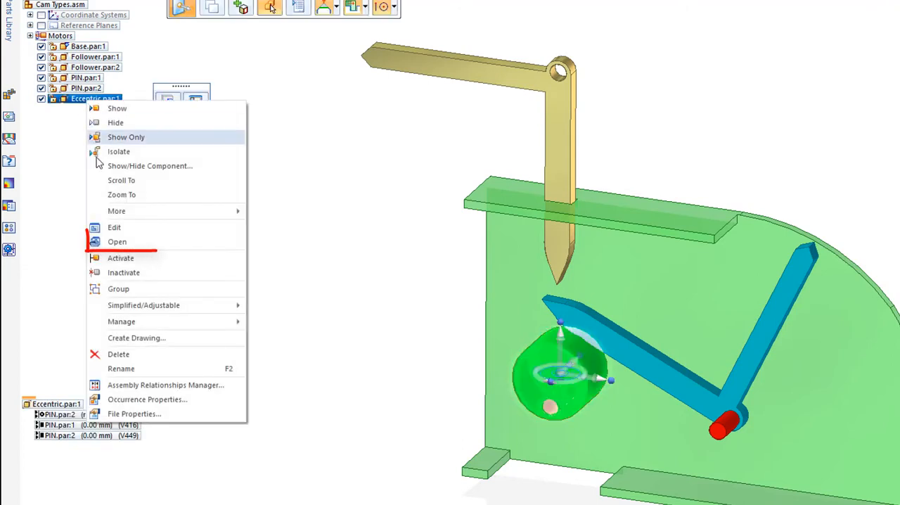
left_click(118, 242)
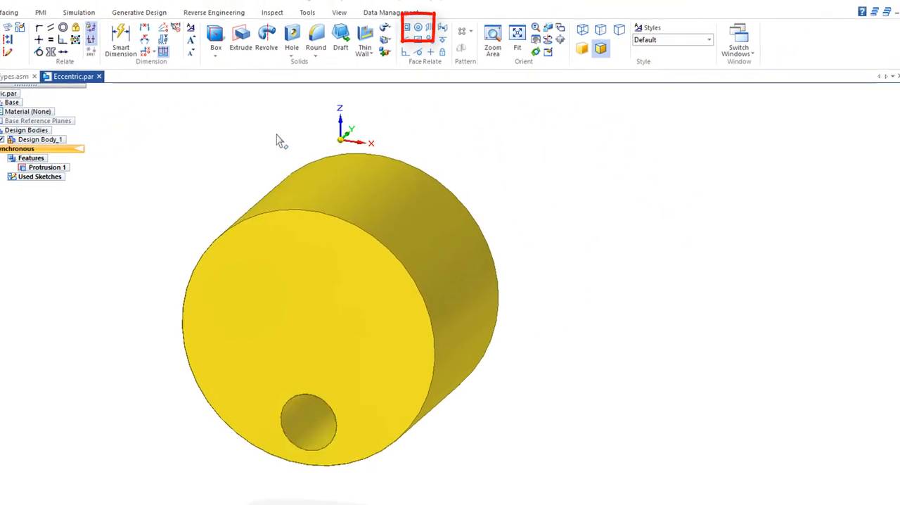
- Make the small hole concentric with the outer cylindrical face of the eccentric and accept the change
left_click(418, 30)
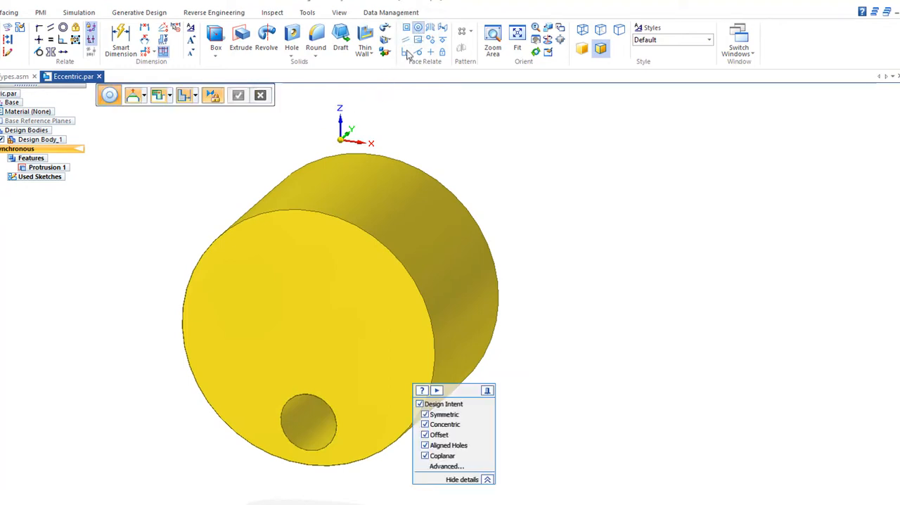
left_click(309, 424)
left_click(239, 96)
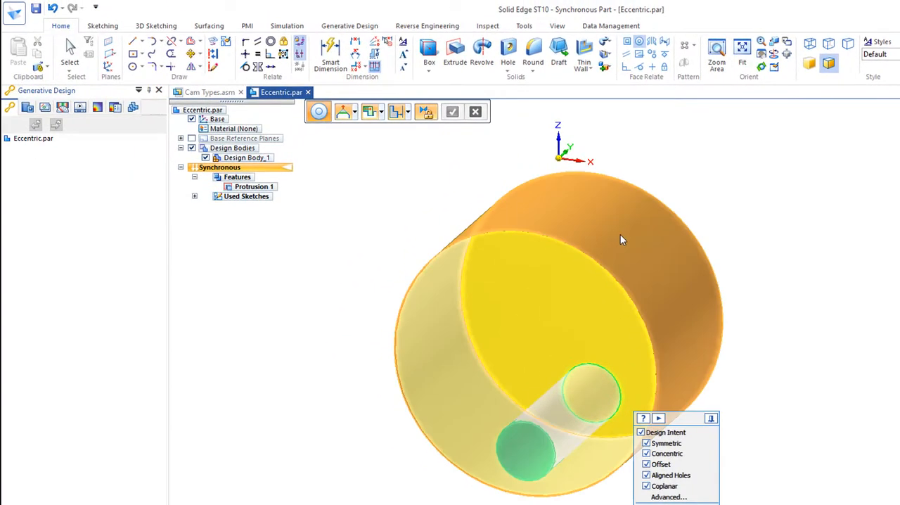
left_click(620, 235)
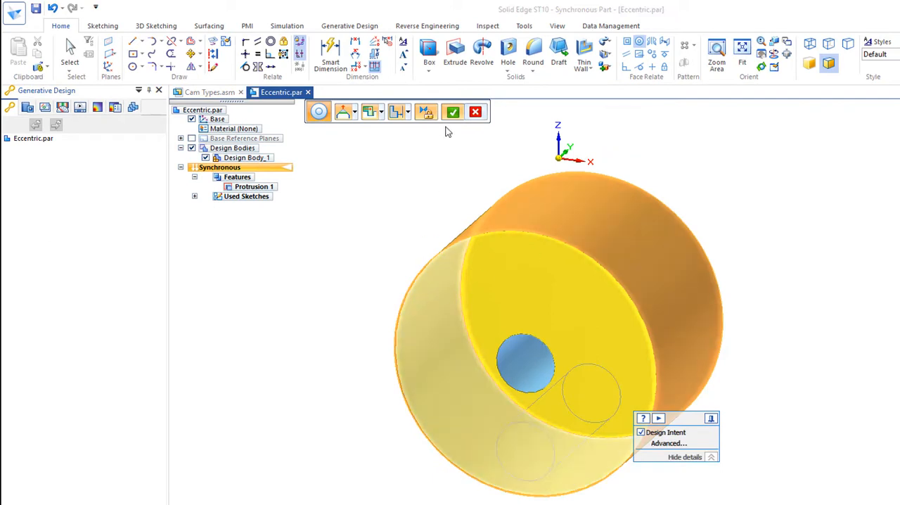
left_click(453, 114)
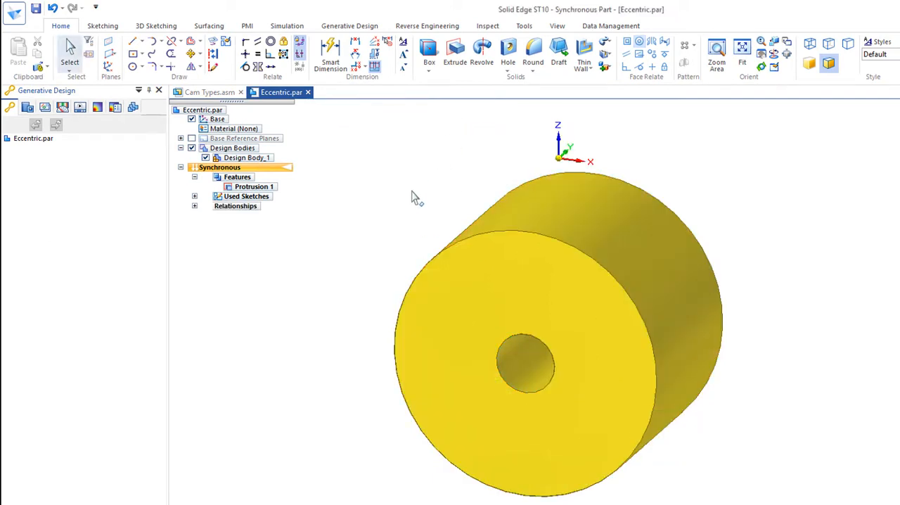
- Sketch two connected lines on the front face, running from the circle's upper edges to a shared apex above its centre
scroll(502, 500, "down", 1)
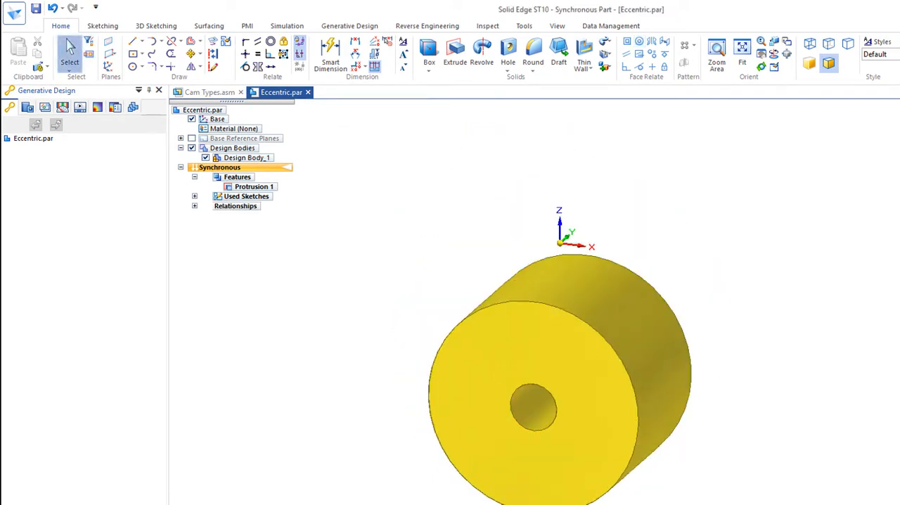
scroll(502, 500, "down", 1)
left_click(132, 41)
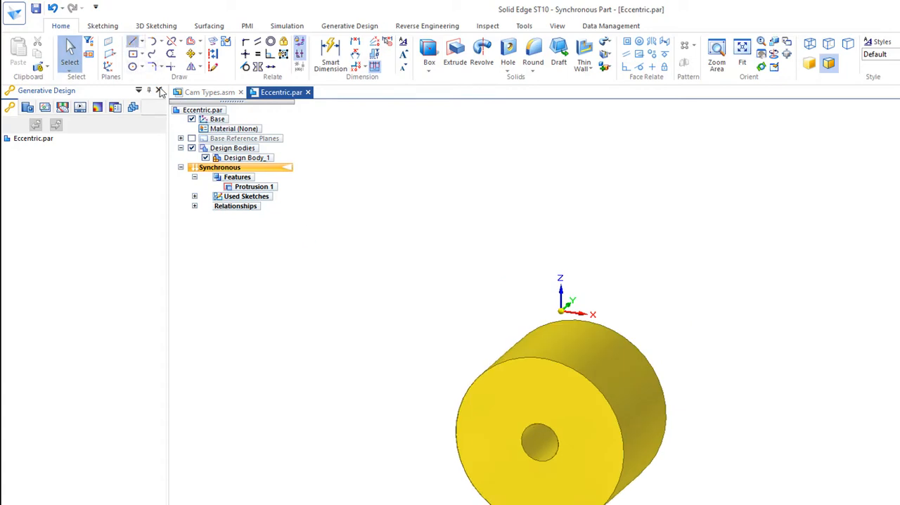
left_click(507, 393)
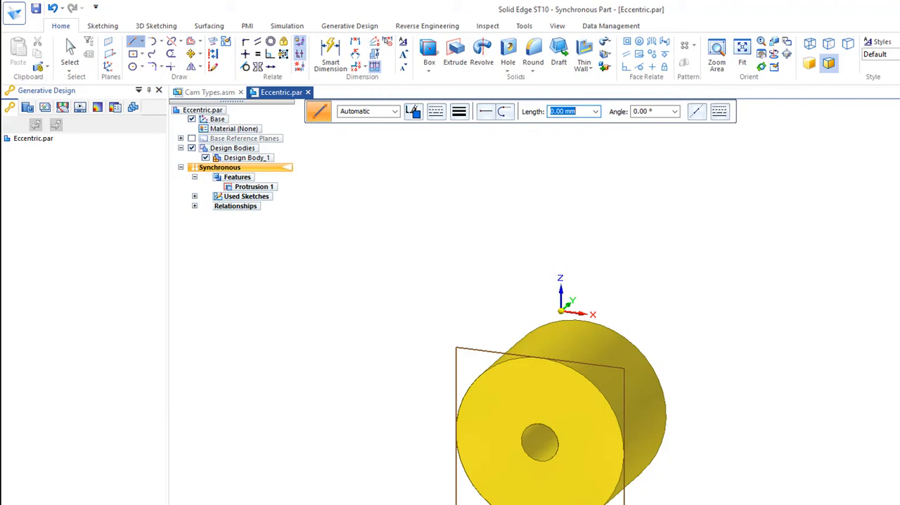
key("ctrl+h")
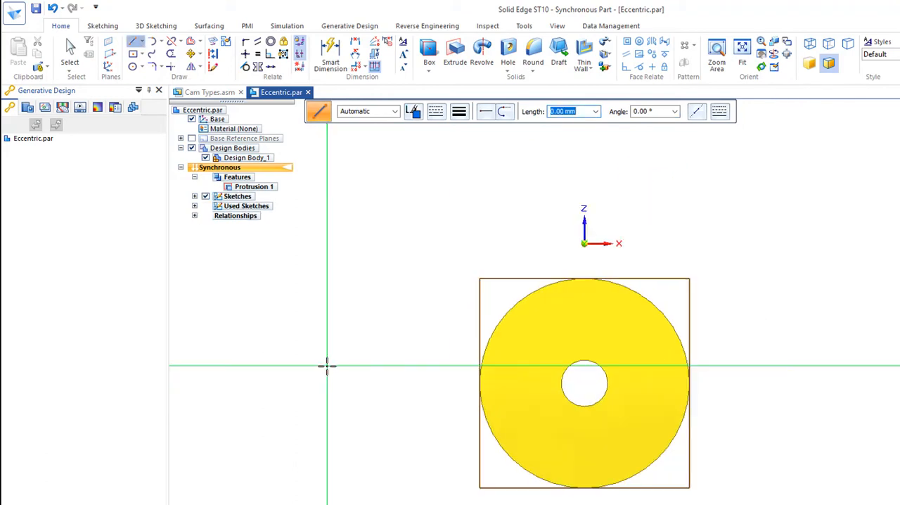
left_click(679, 339)
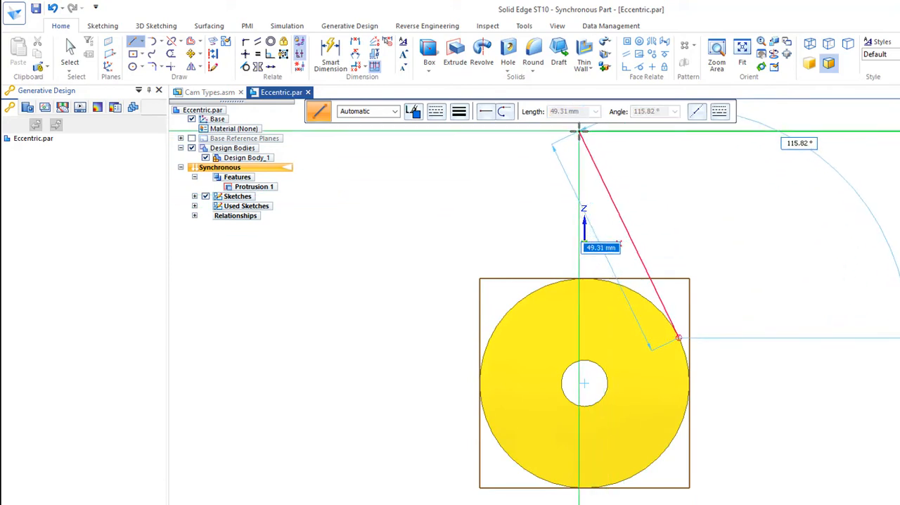
left_click(584, 134)
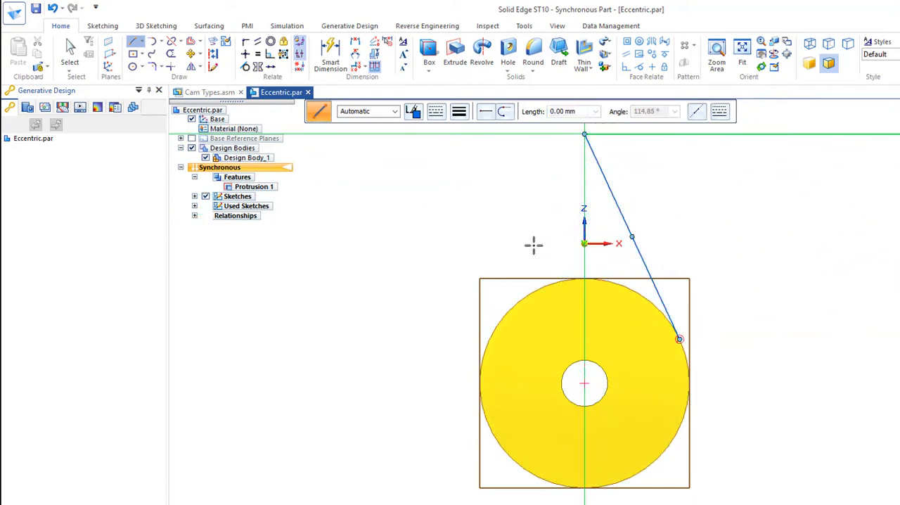
left_click(489, 340)
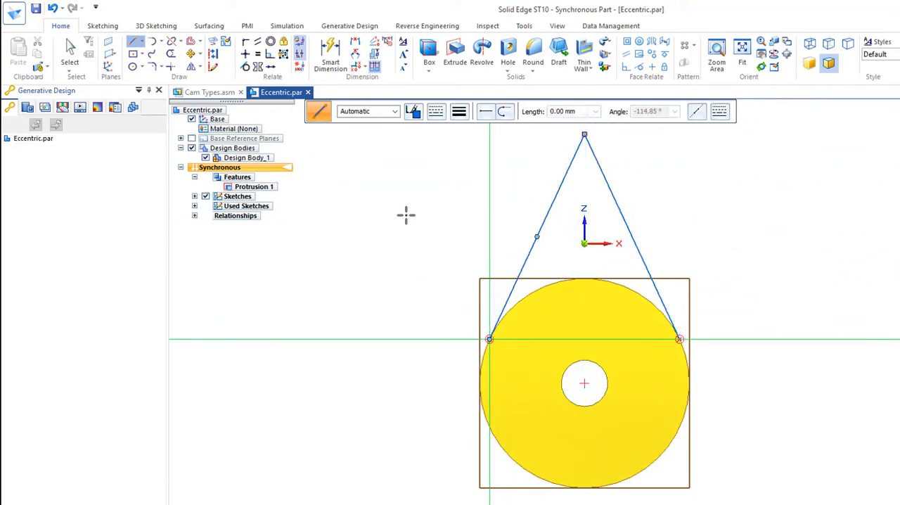
- Make the two sketch lines equal in length and align their apex vertically with the hole's centre
left_click(258, 55)
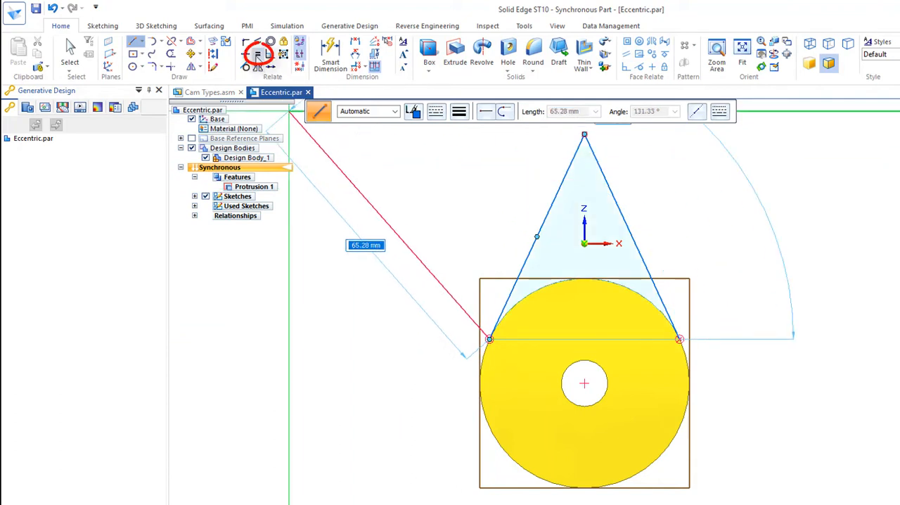
left_click(556, 187)
left_click(603, 186)
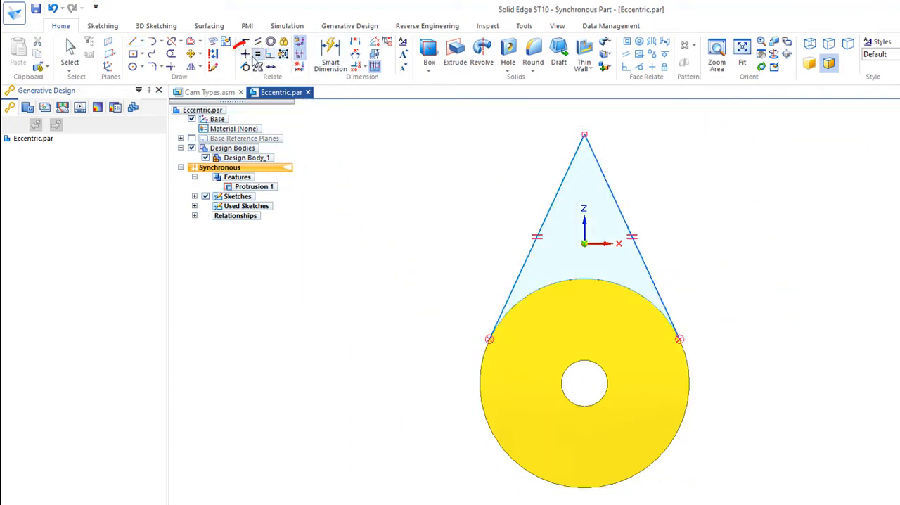
left_click(245, 54)
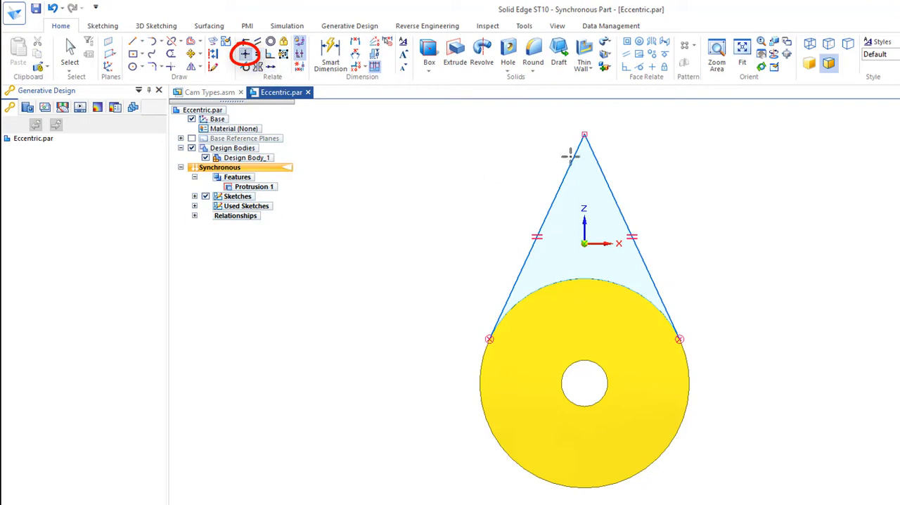
left_click(583, 134)
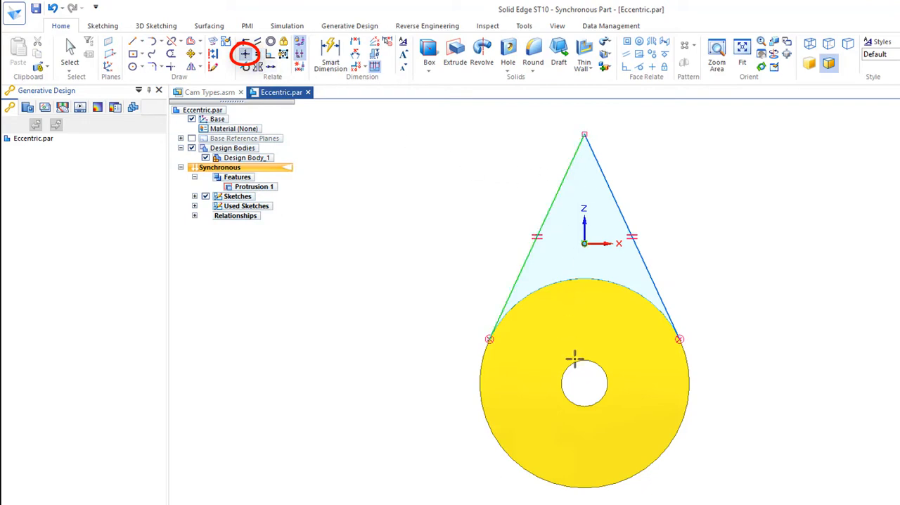
left_click(584, 378)
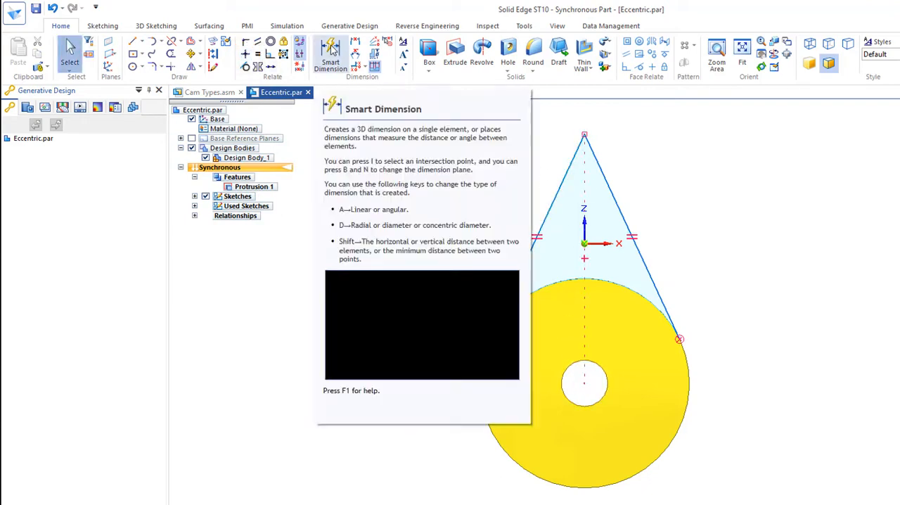
- Dimension the length of one sloped sketch line and set it to 50 mm
left_click(331, 54)
left_click(619, 209)
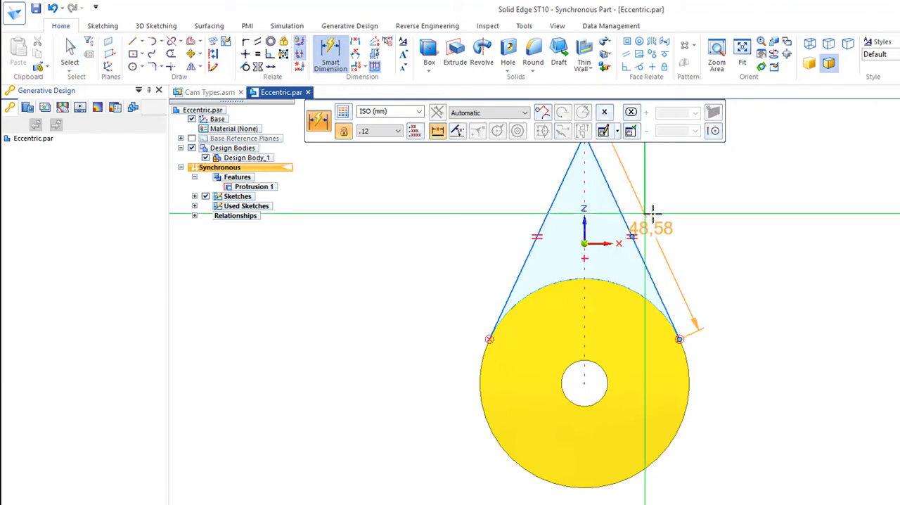
left_click(677, 216)
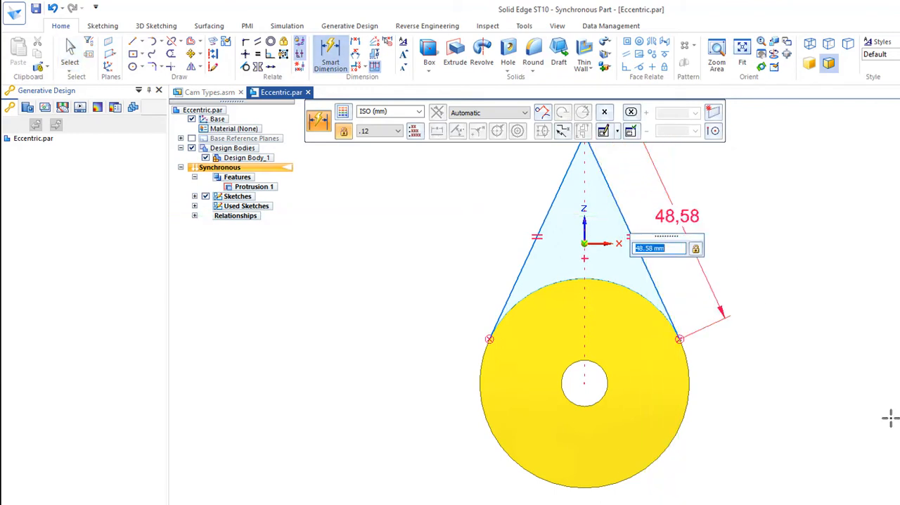
key("Return")
middle_click_drag(890, 418, 608, 464)
key("Escape")
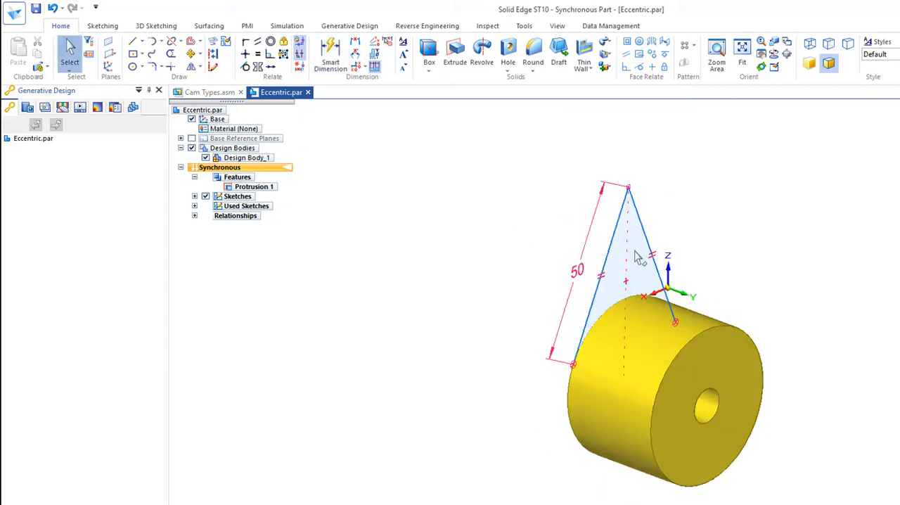
- Extrude the pointed region above the circle 30 mm through the cylinder's thickness and round its tip edge with a 10 mm radius
left_click(631, 257)
left_click(621, 253)
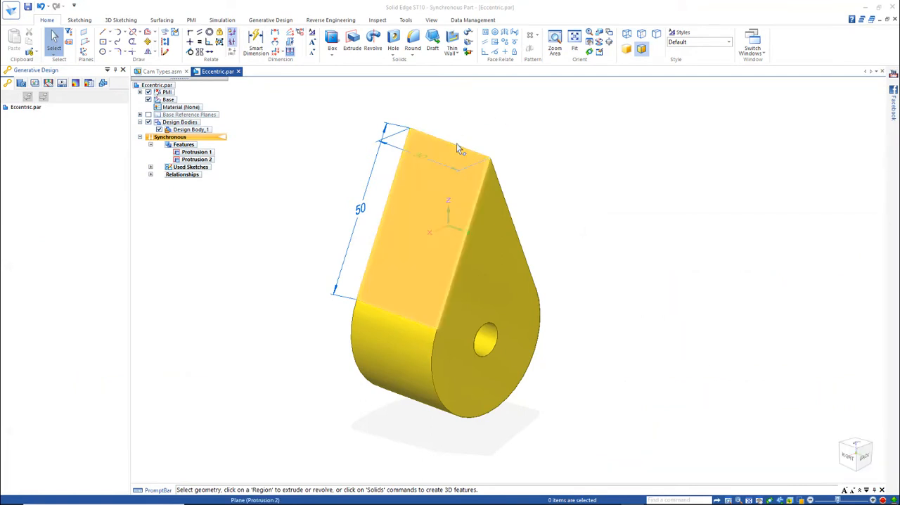
left_click(413, 41)
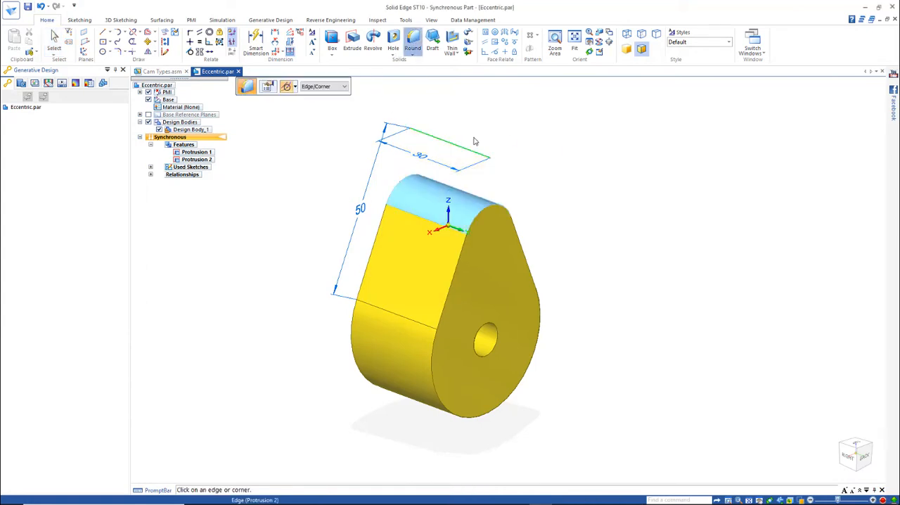
left_click(474, 141)
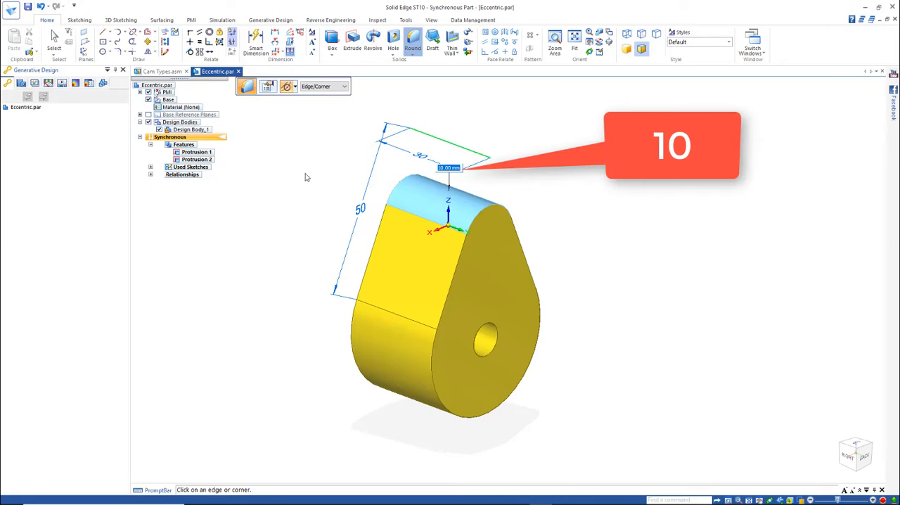
key("Return")
middle_click_drag(290, 204, 358, 214)
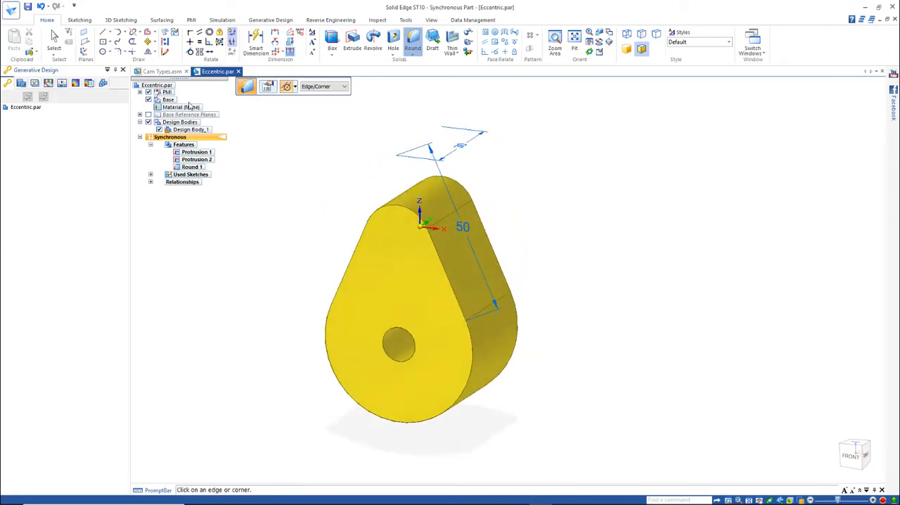
left_click(54, 39)
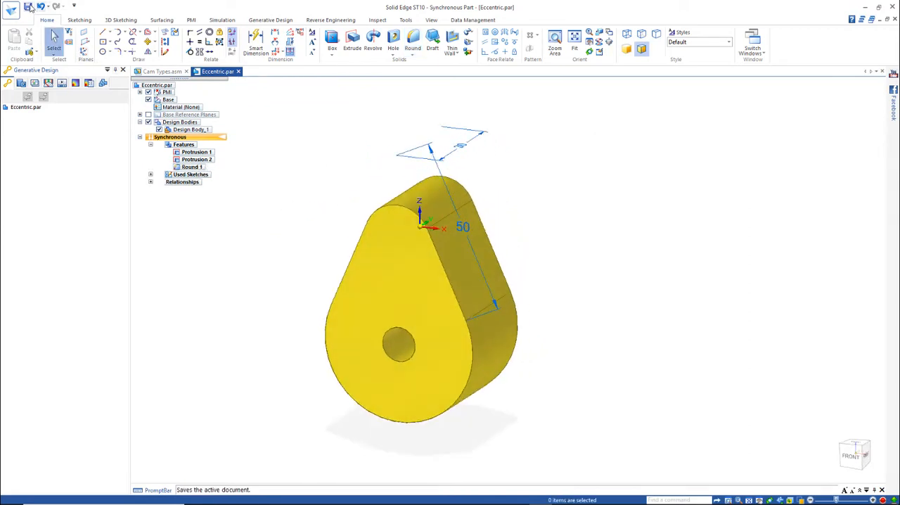
- Save the Eccentric part and close it to return to the Cam Types assembly
left_click_drag(741, 118, 871, 39)
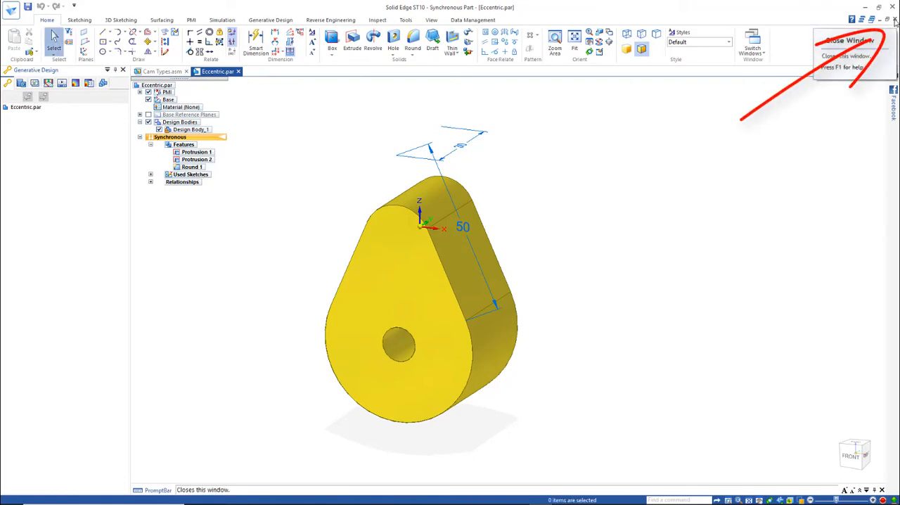
left_click(894, 20)
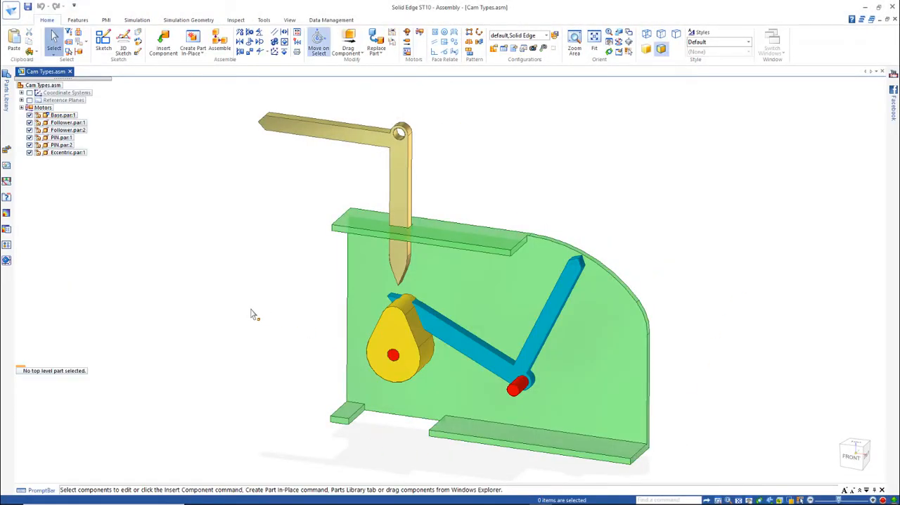
- Create a Cam relationship between the underside face of the blue follower's lower arm and the pear-shaped cam's outer face chain
scroll(731, 443, "up", 2)
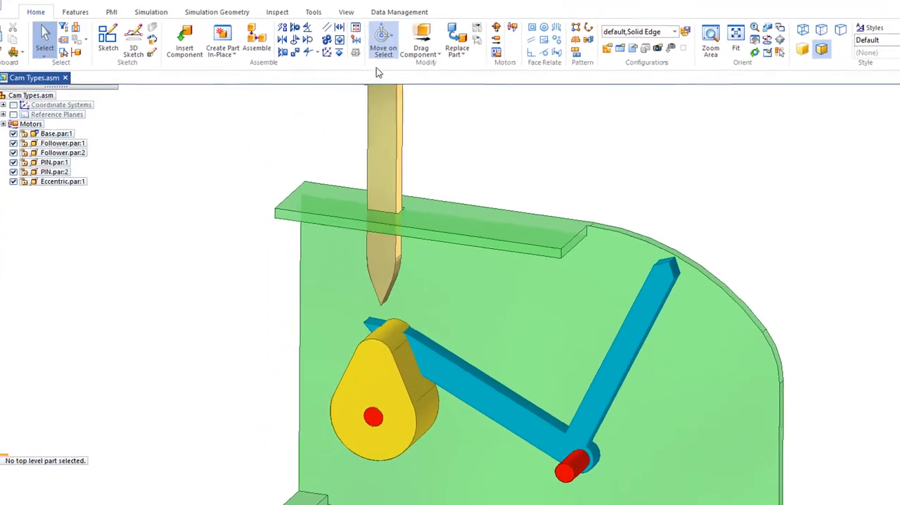
left_click(327, 56)
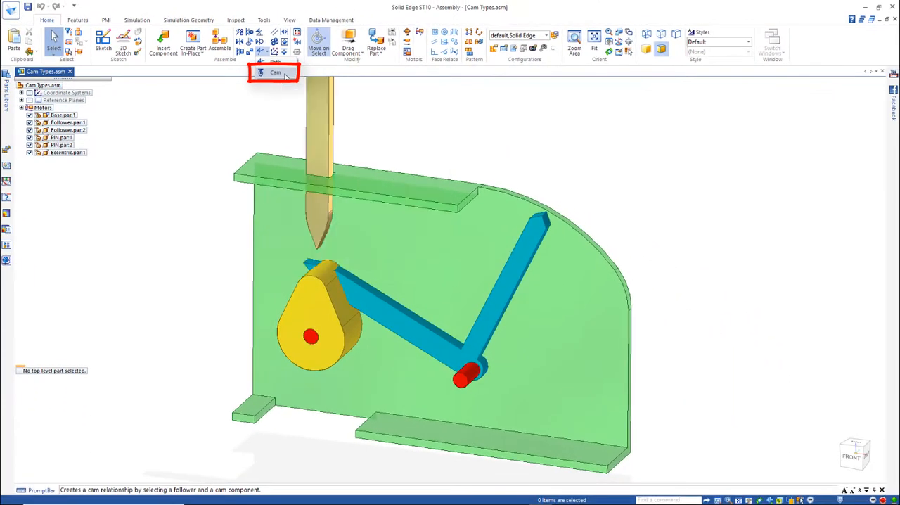
left_click(285, 74)
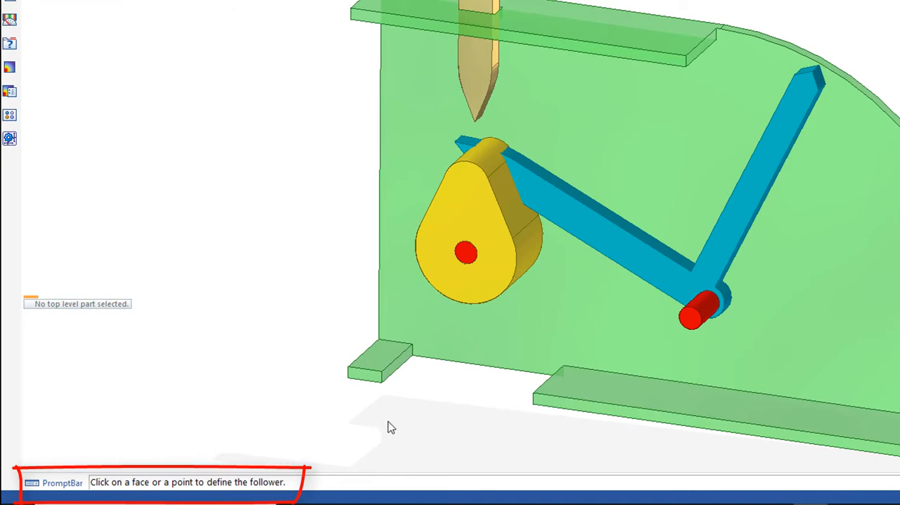
middle_click_drag(448, 411, 533, 281)
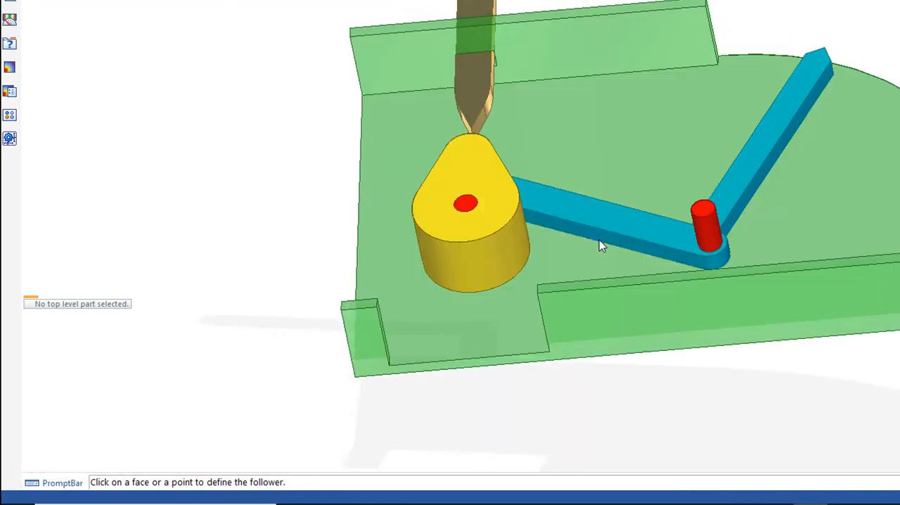
scroll(588, 328, "up", 2)
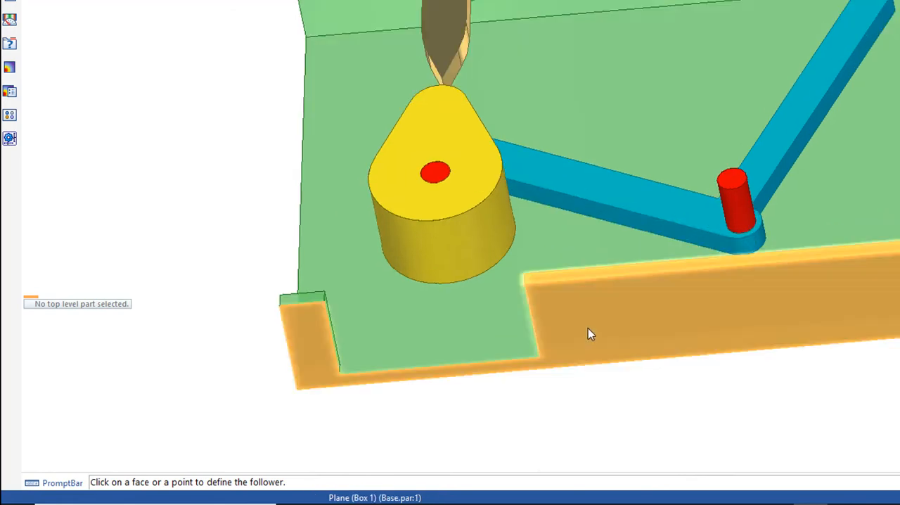
left_click(566, 204)
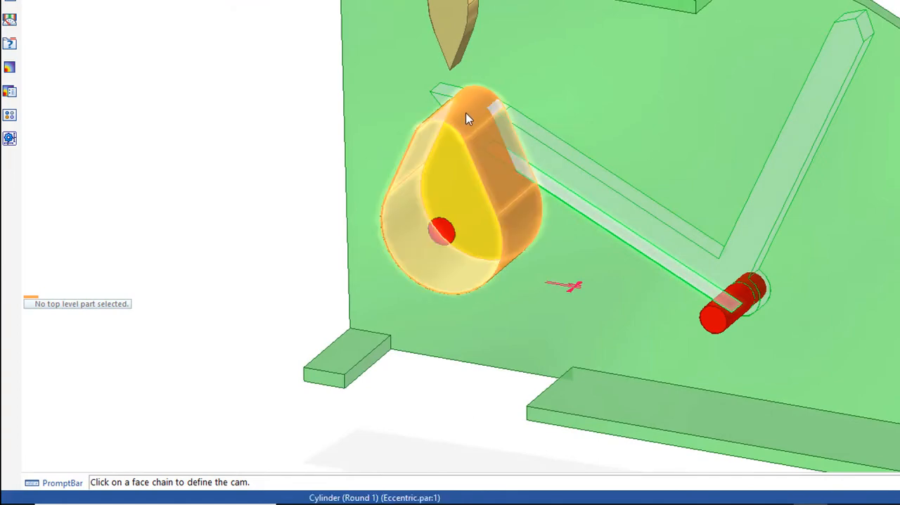
left_click(467, 115)
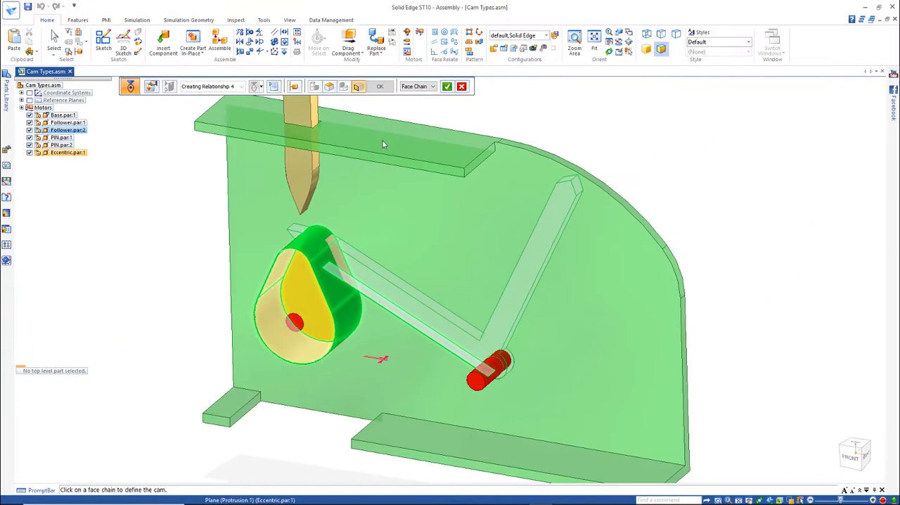
left_click(446, 85)
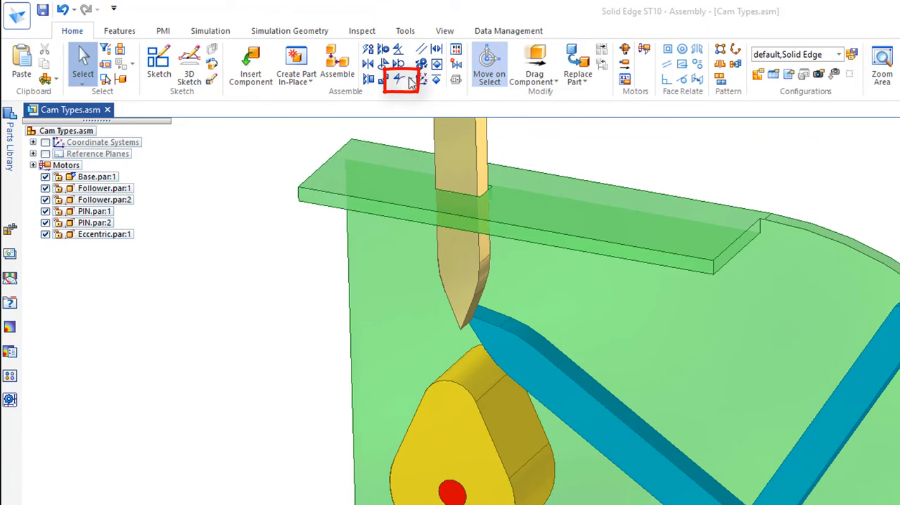
- Create a Path relationship between the vertical follower's knife-edge tip and the edge chain around the cam's front face
left_click(411, 82)
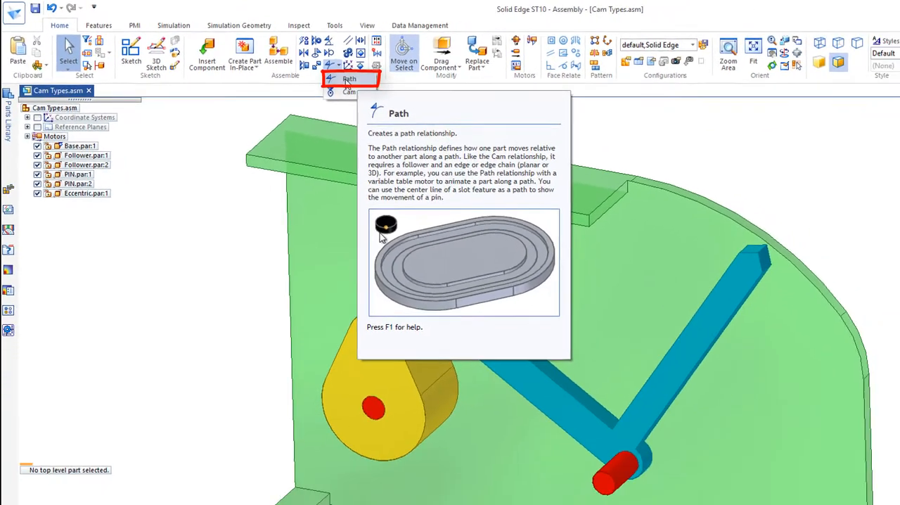
left_click(420, 97)
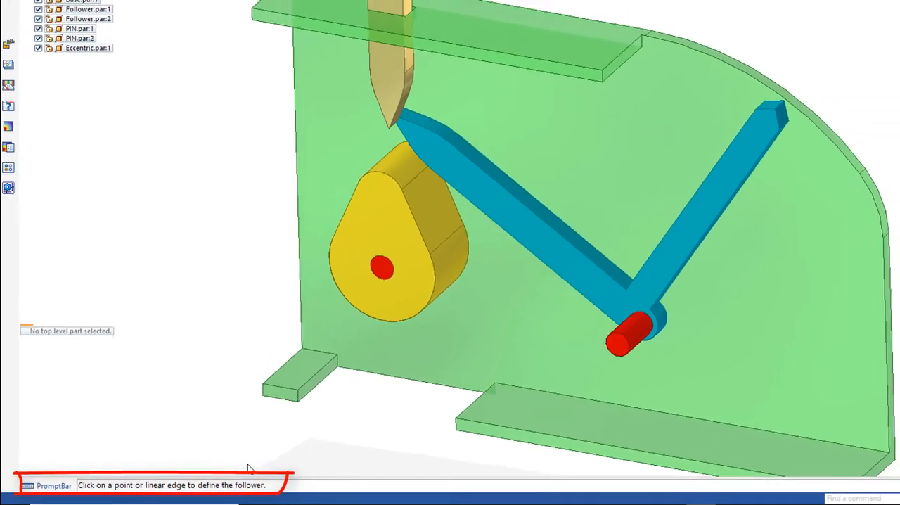
middle_click_drag(256, 323, 238, 239)
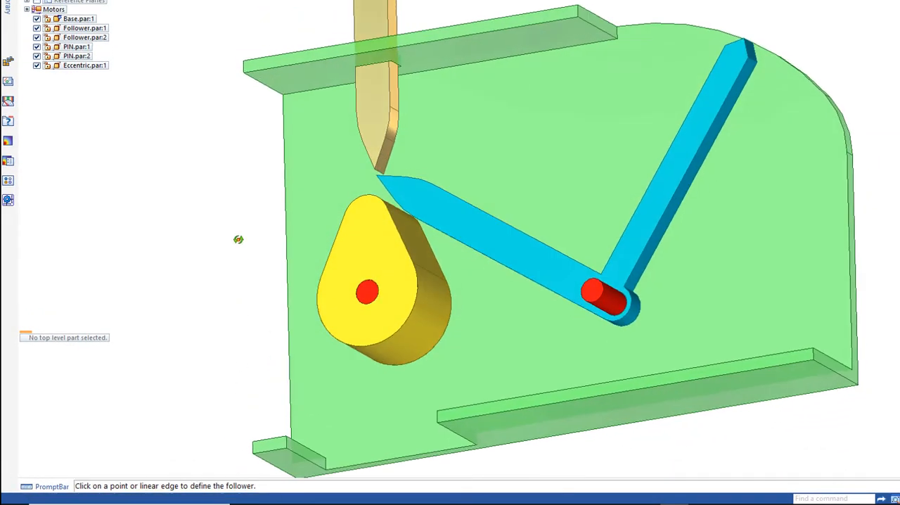
scroll(360, 238, "up", 4)
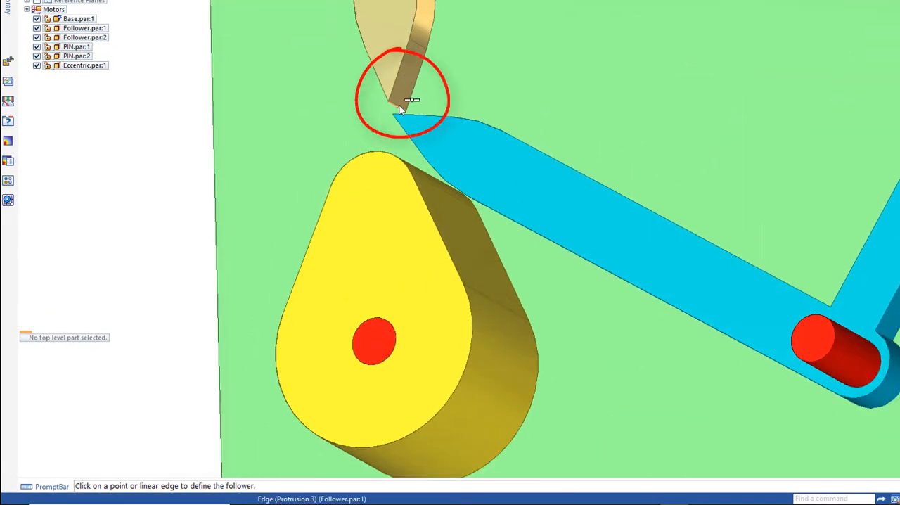
scroll(400, 109, "up", 3)
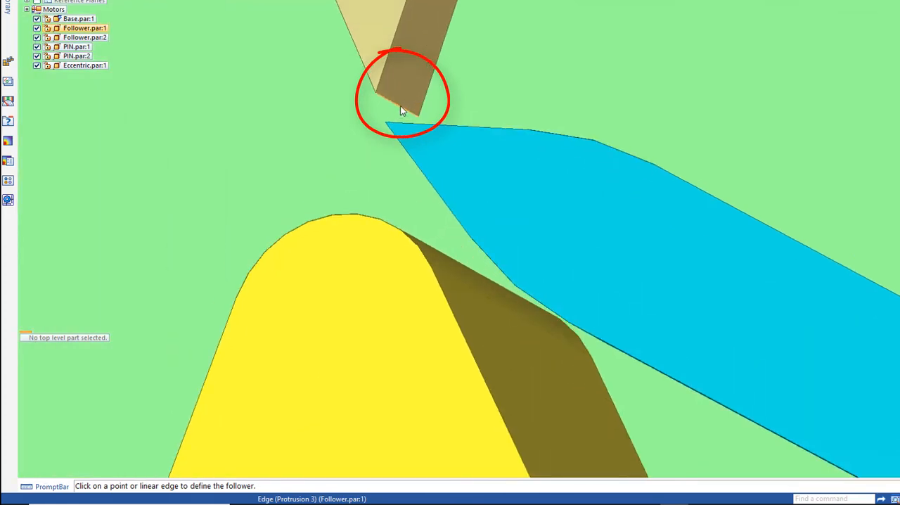
left_click(397, 105)
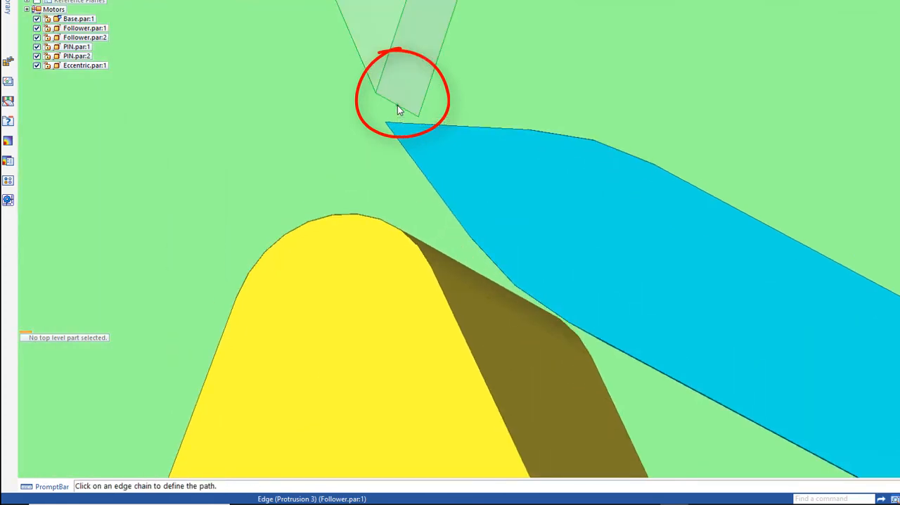
scroll(370, 194, "down", 5)
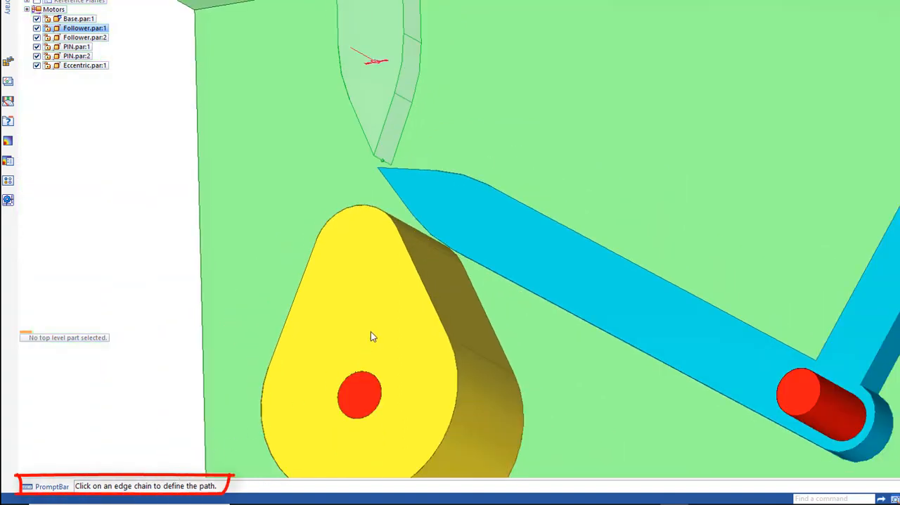
left_click(414, 269)
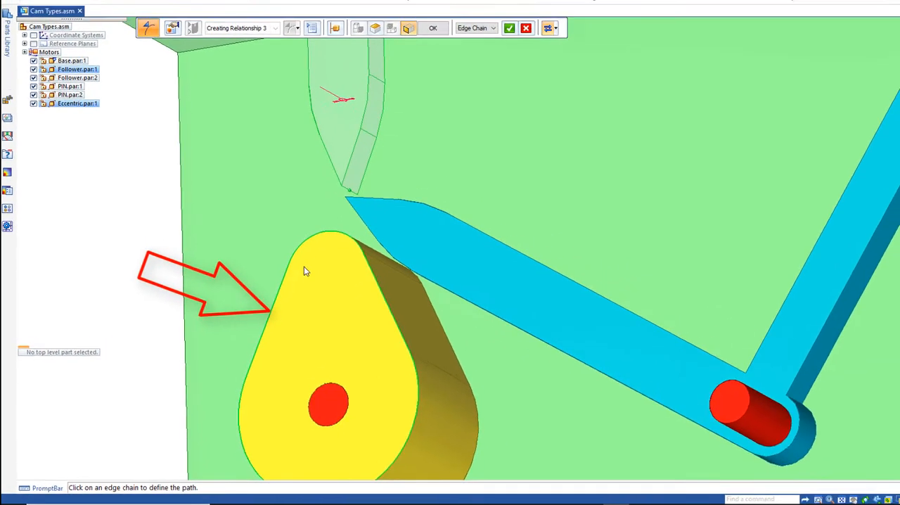
scroll(430, 284, "down", 2)
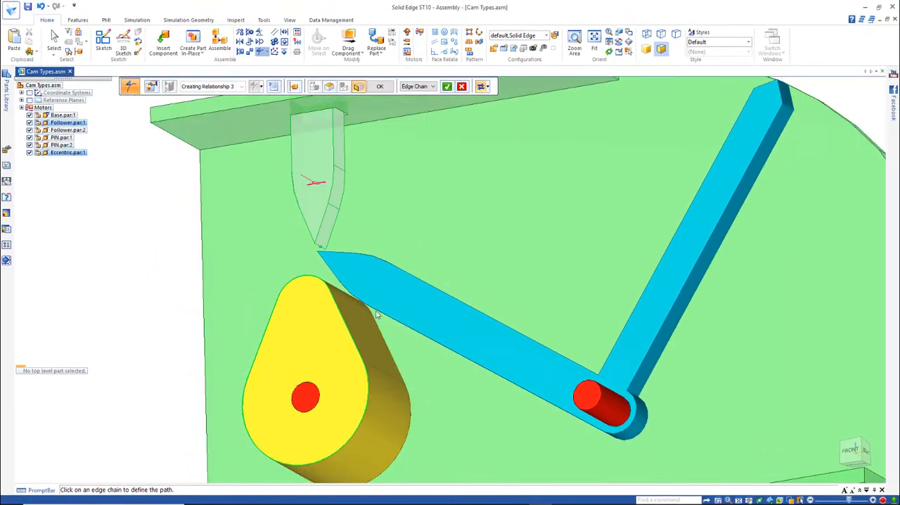
left_click(448, 86)
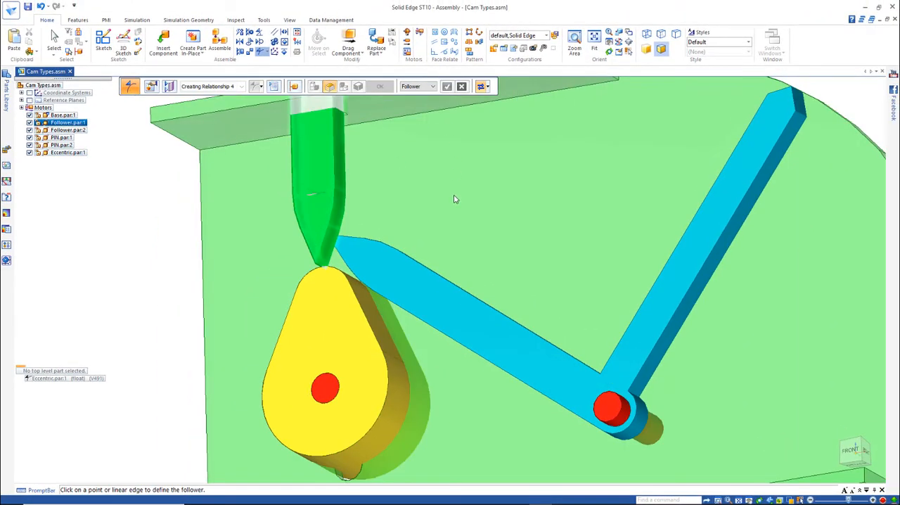
- Simulate the motor and play the animation to examine both followers moving against the rotating cam
left_click(737, 500)
middle_click_drag(480, 236, 488, 262)
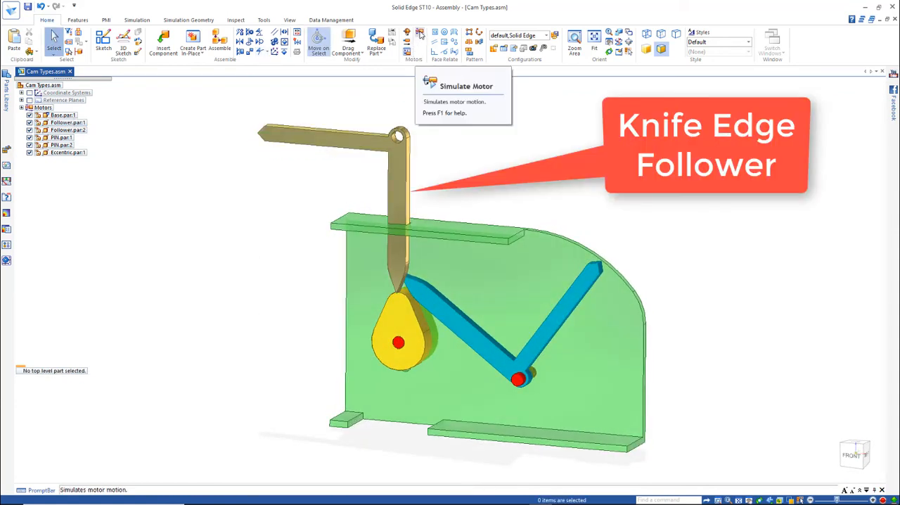
left_click(420, 35)
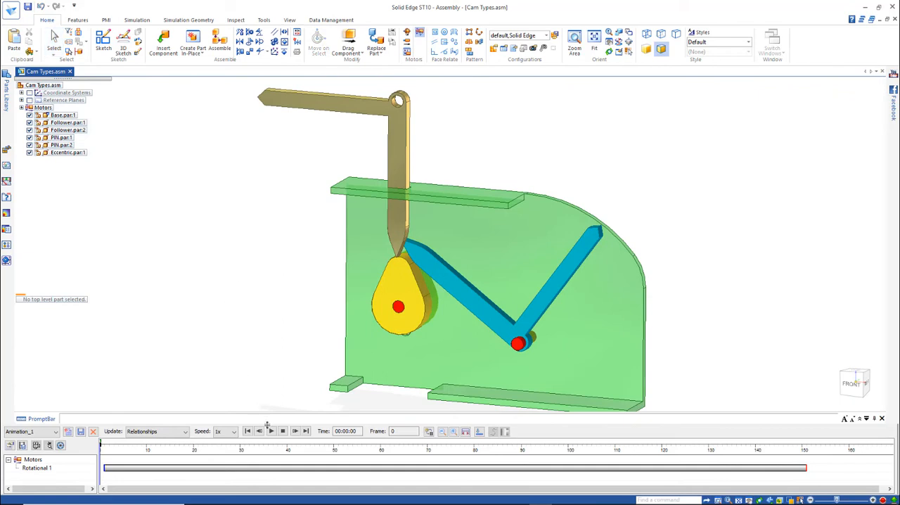
left_click(271, 431)
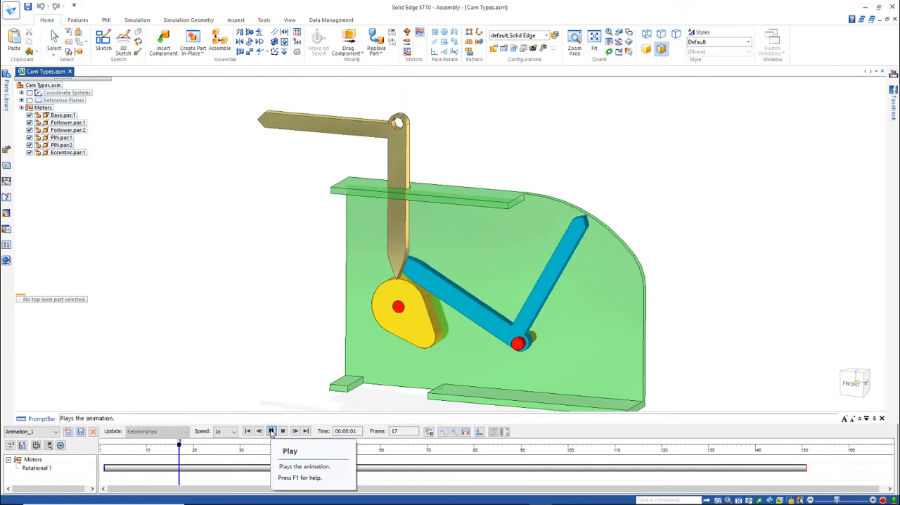